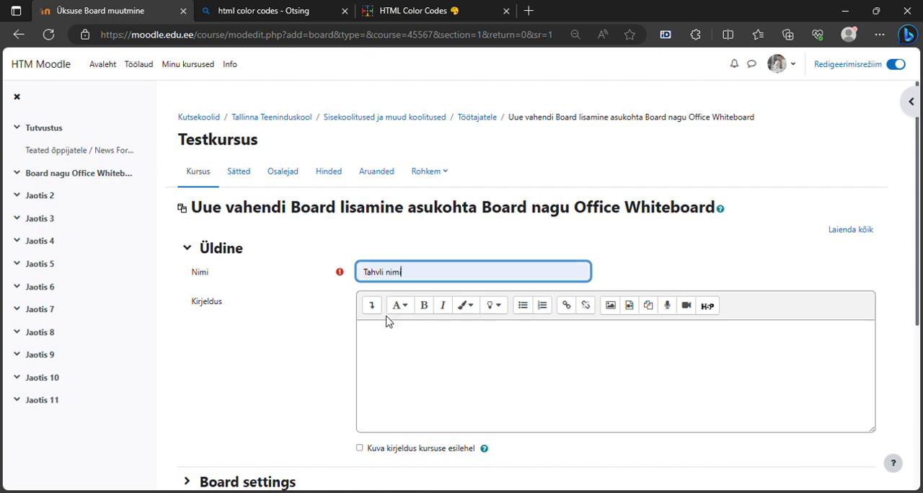
Enter the board description "Kirjutame õpilastele juhendi, mida tegema peaksid.".
click(390, 337)
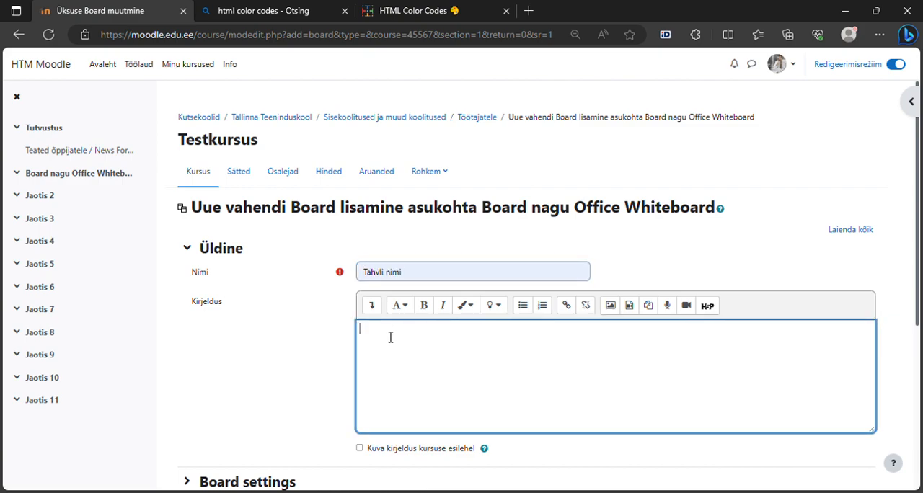
text(Kirjutame õpilastele juhendi, mida )
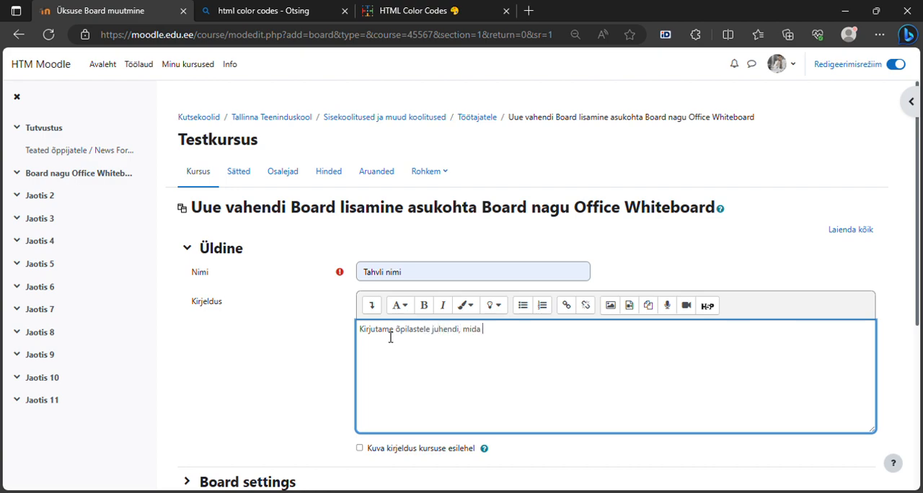
text(tegema peaksid.)
Pick the light pink #f7cdf8 on the HTML Color Codes page and set it as the board's background color.
scroll(920, 264, down, 3)
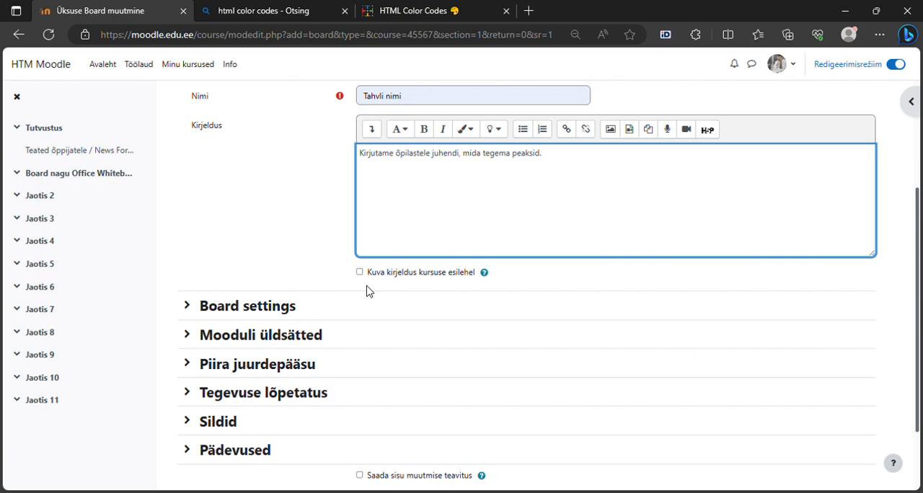
click(236, 316)
click(236, 315)
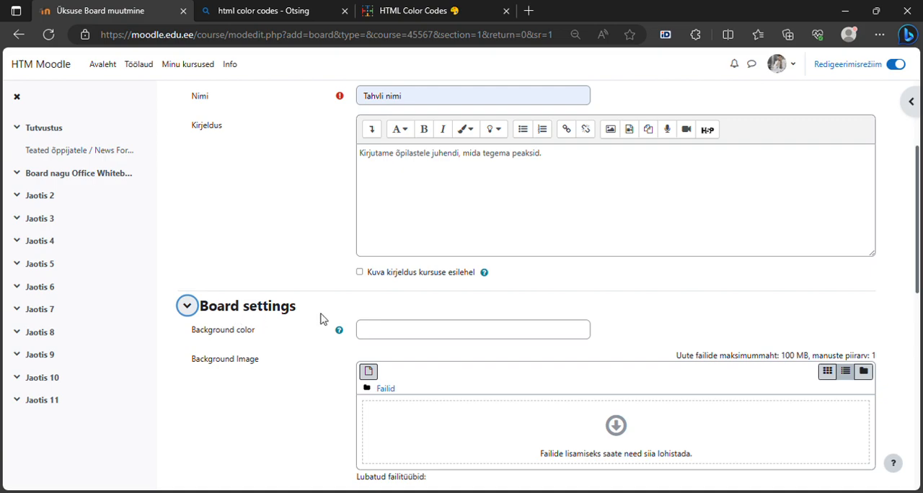
click(402, 11)
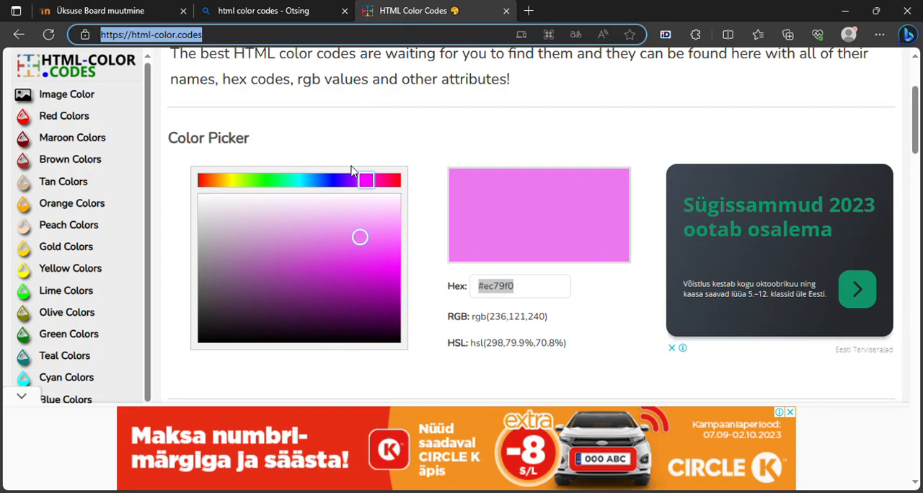
drag(363, 238, 356, 217)
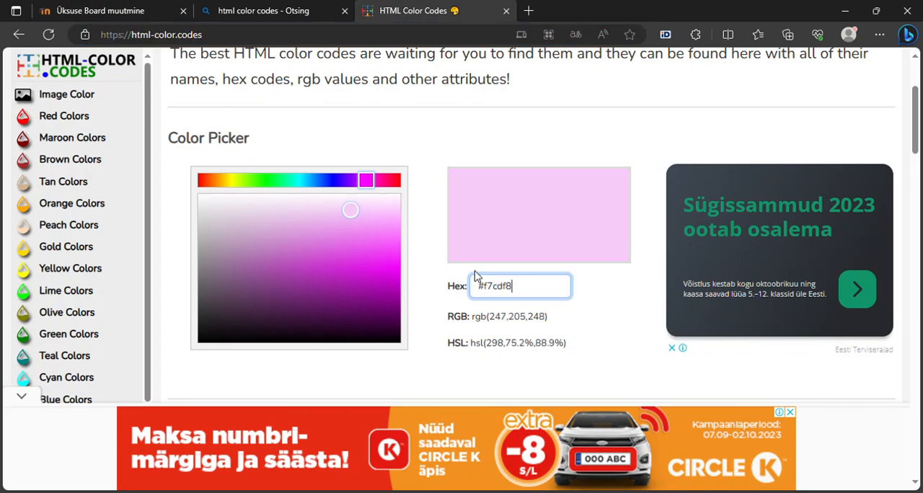
drag(476, 285, 541, 285)
key(ctrl+c)
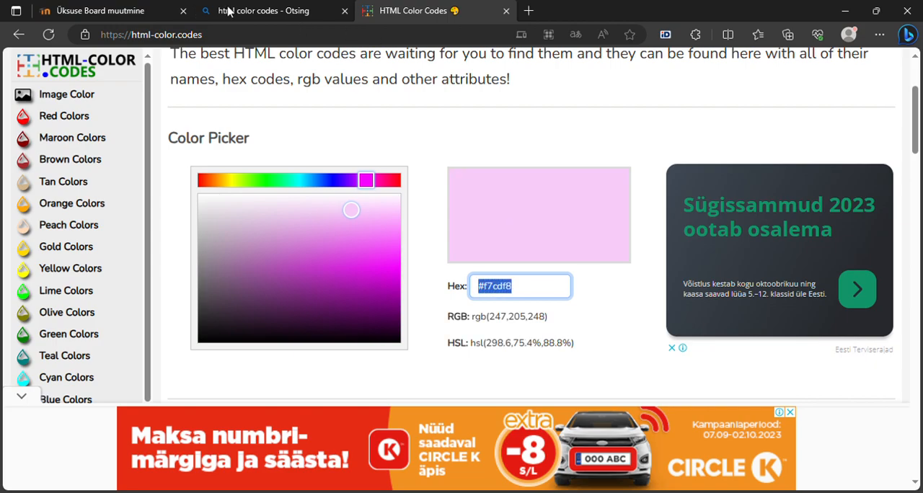
click(132, 9)
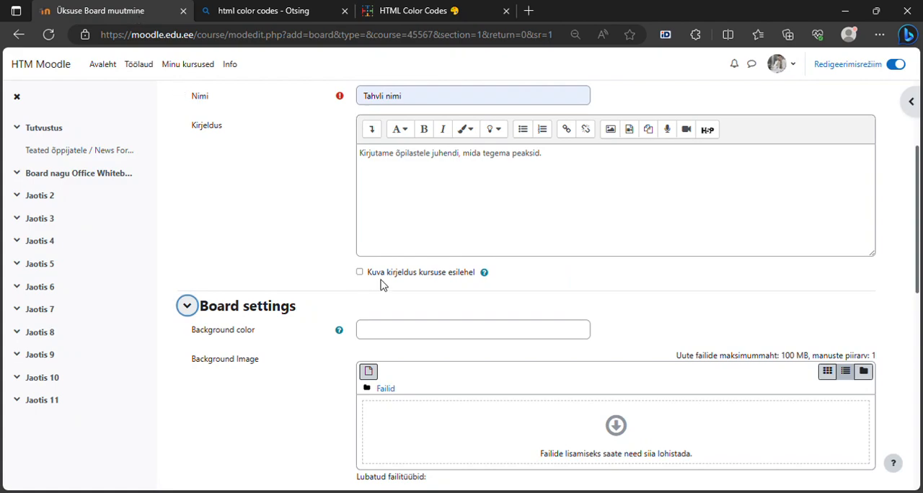
click(386, 335)
key(ctrl+v)
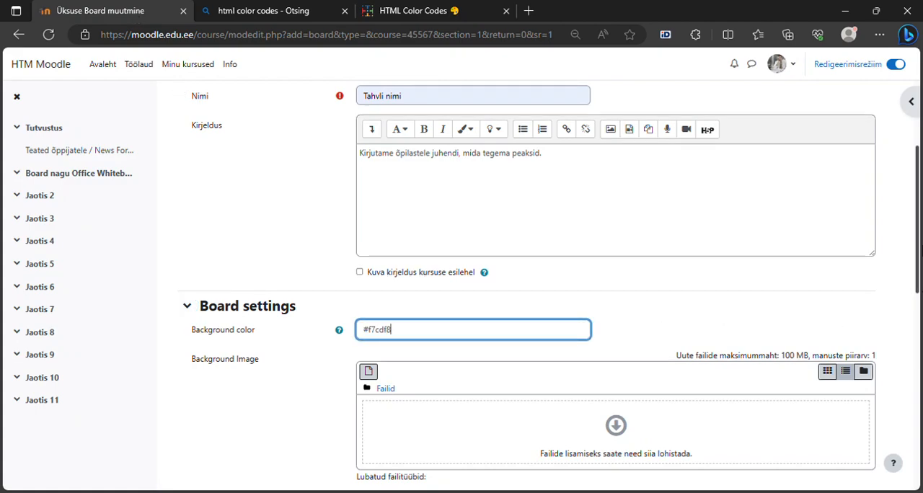
Set post rating to "by Teachers" and sort the board's posts by creation date.
drag(918, 227, 922, 312)
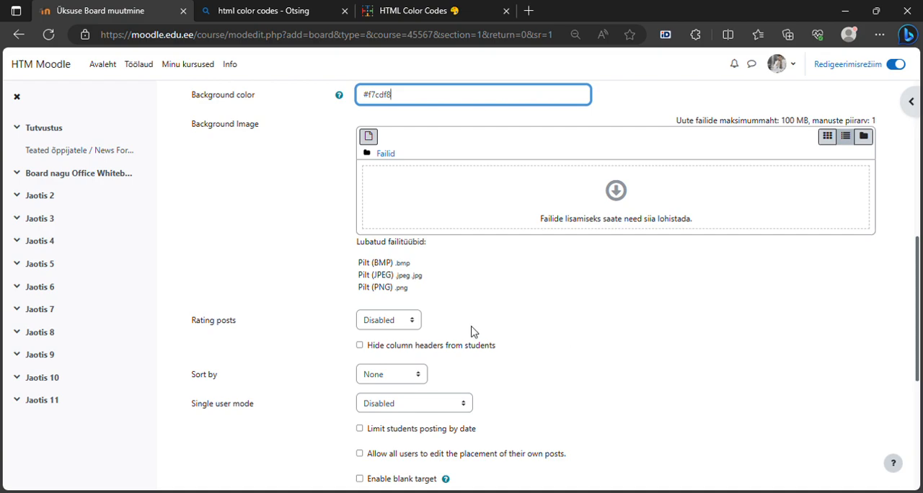
click(380, 321)
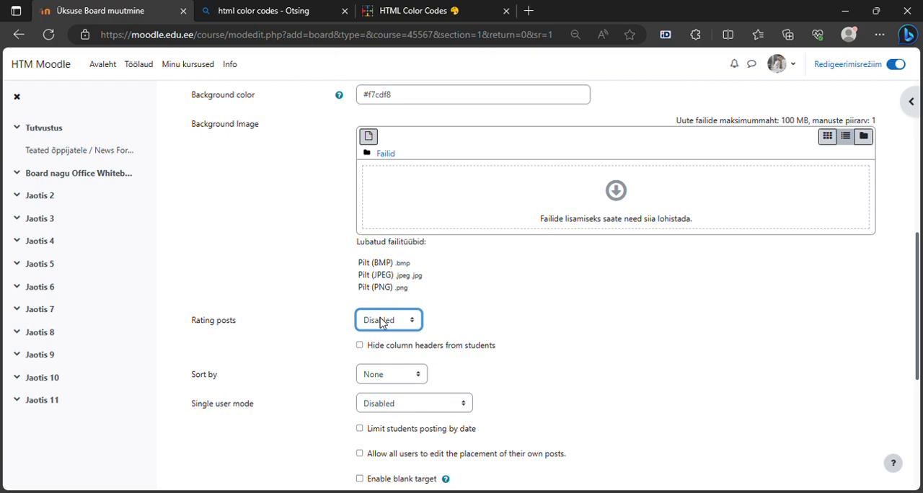
key(Down)
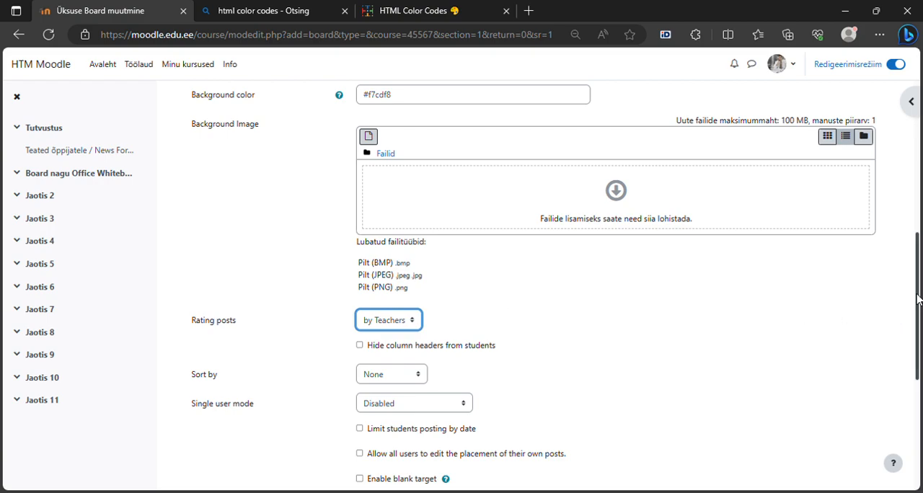
drag(916, 299, 919, 324)
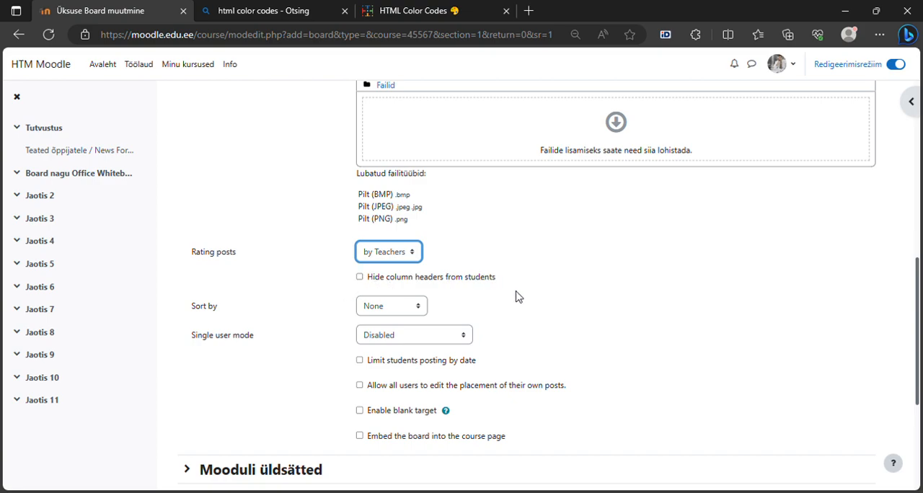
click(393, 312)
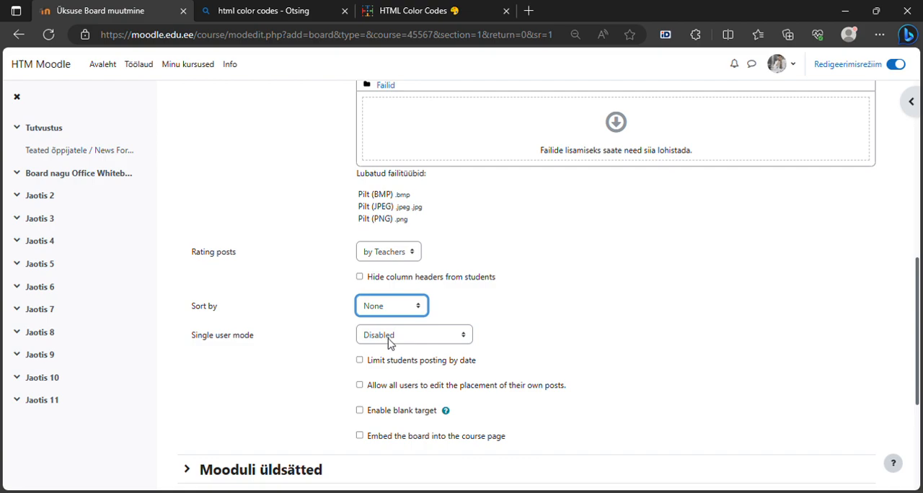
key(Down)
Limit students' posting by date and set the hour of the post-by deadline to 19.
drag(918, 321, 918, 371)
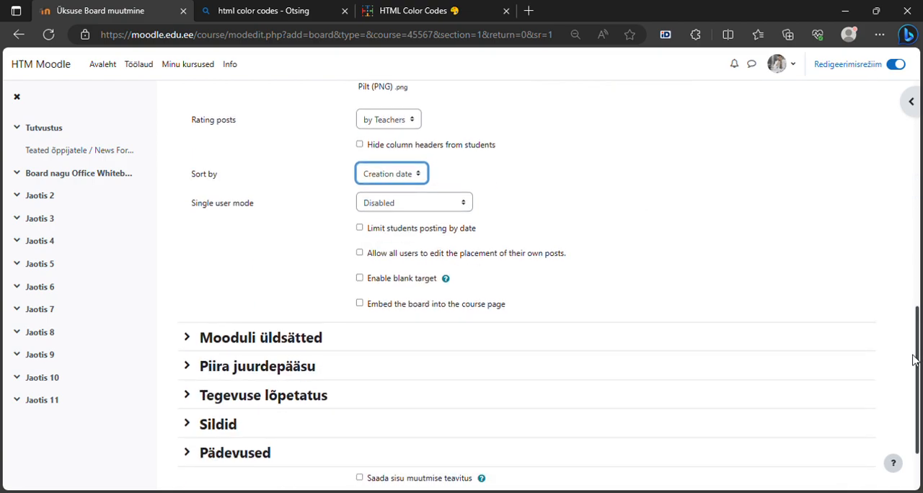
click(490, 212)
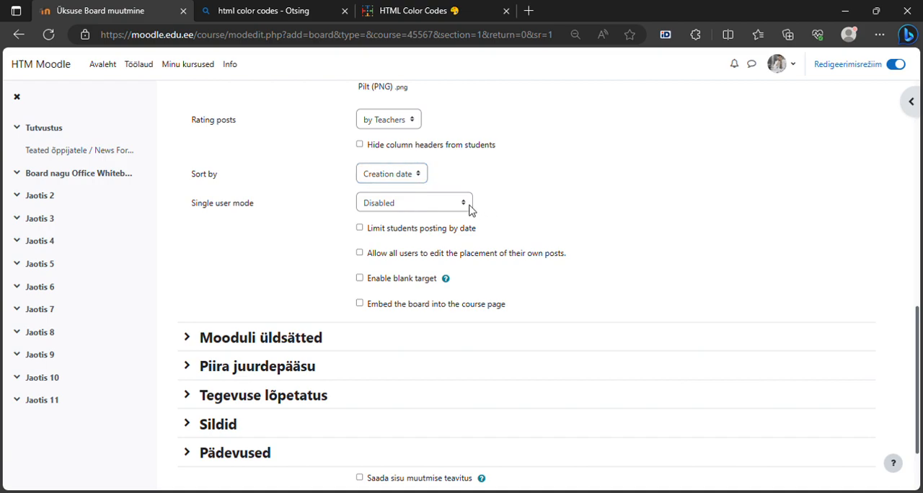
click(359, 229)
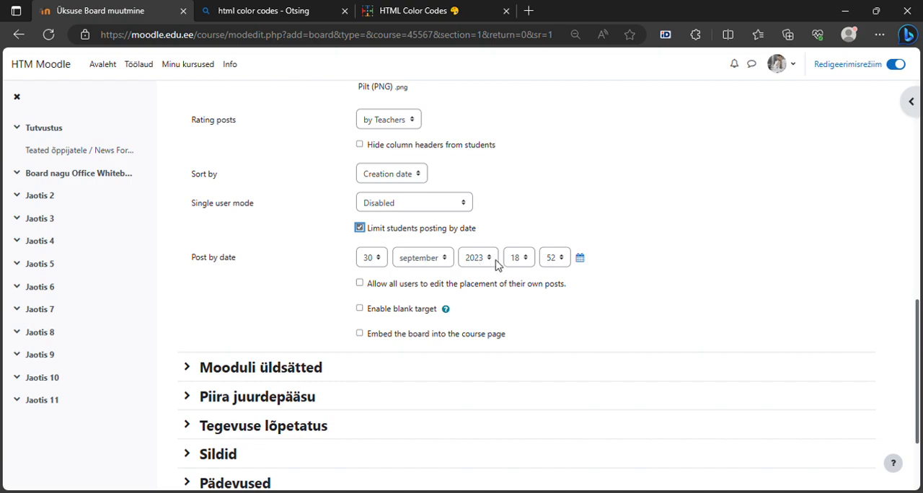
click(519, 258)
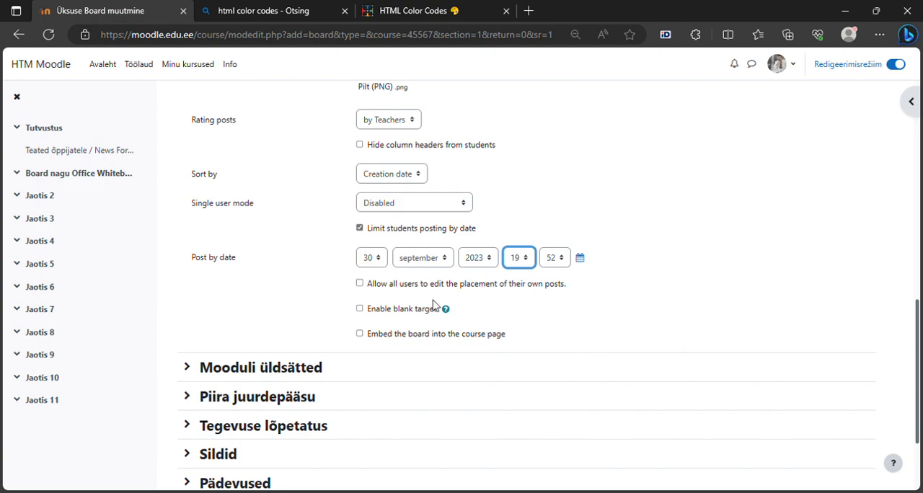
Allow all users to edit the placement of their own posts and enable the blank target.
click(360, 284)
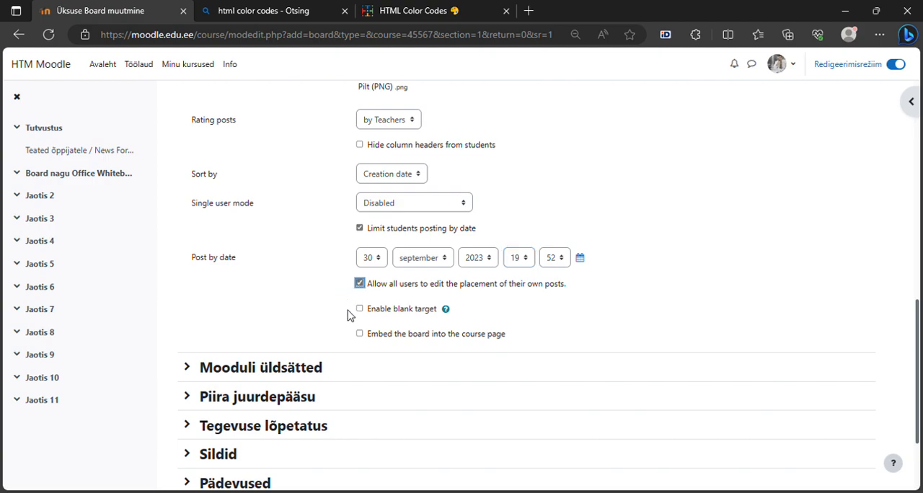
click(360, 309)
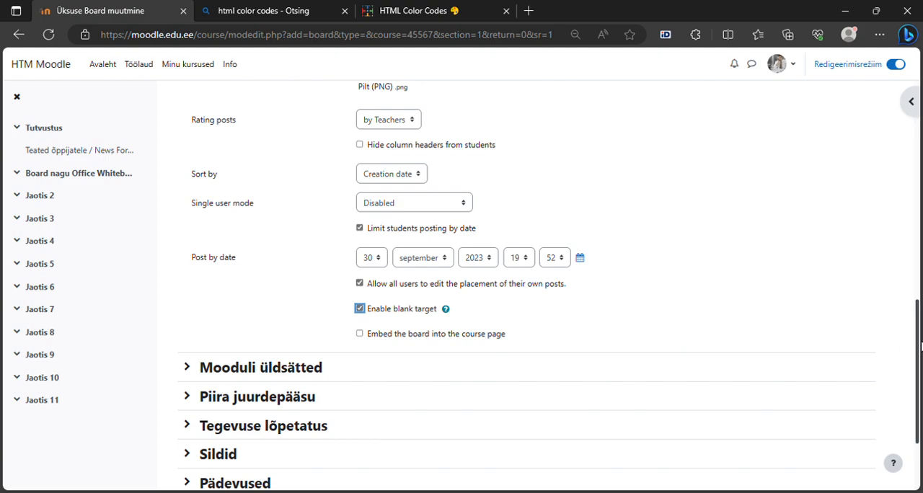
Set completion tracking to "Ära näita tegevuse lõpetatust", then save the board and display it.
drag(919, 353, 920, 408)
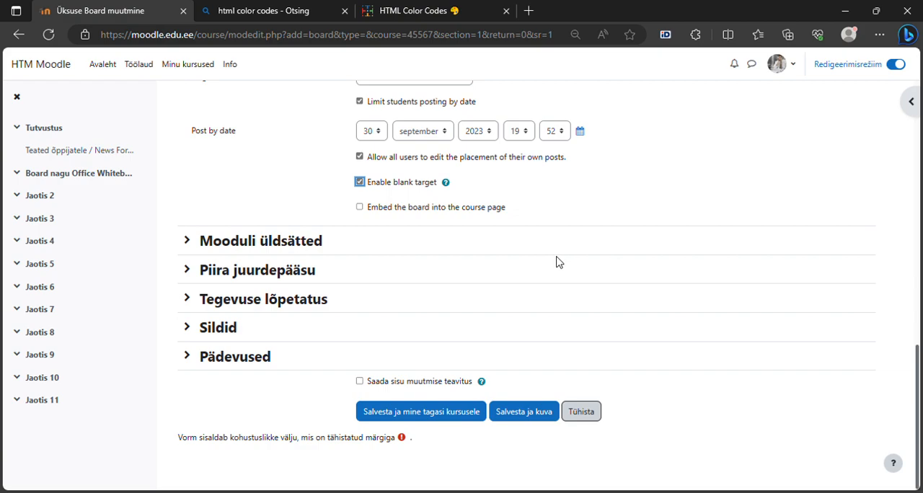
click(299, 303)
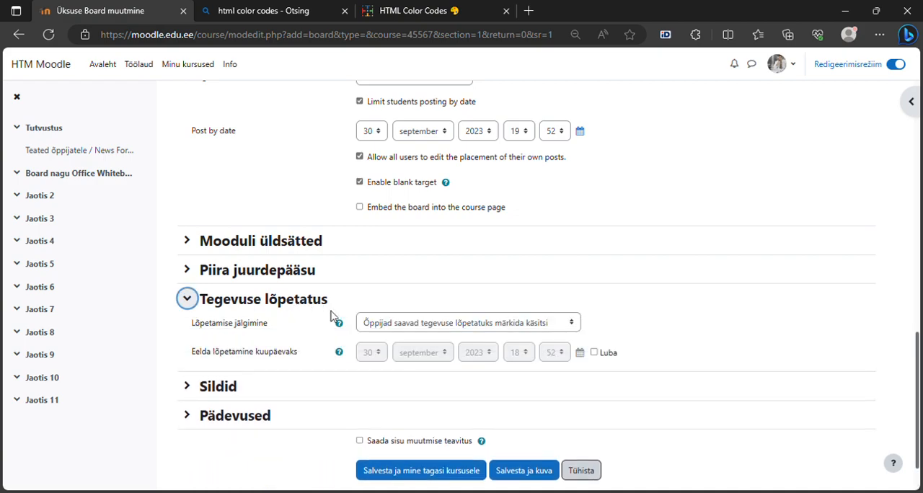
click(400, 324)
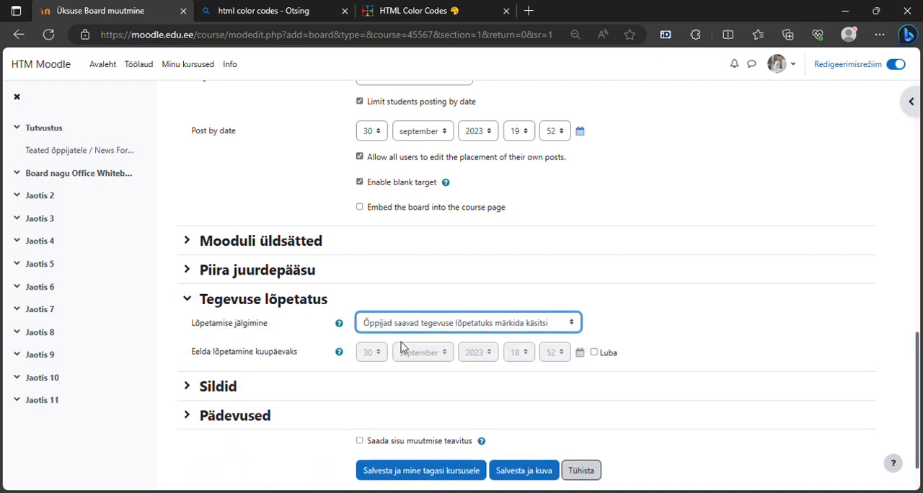
click(407, 346)
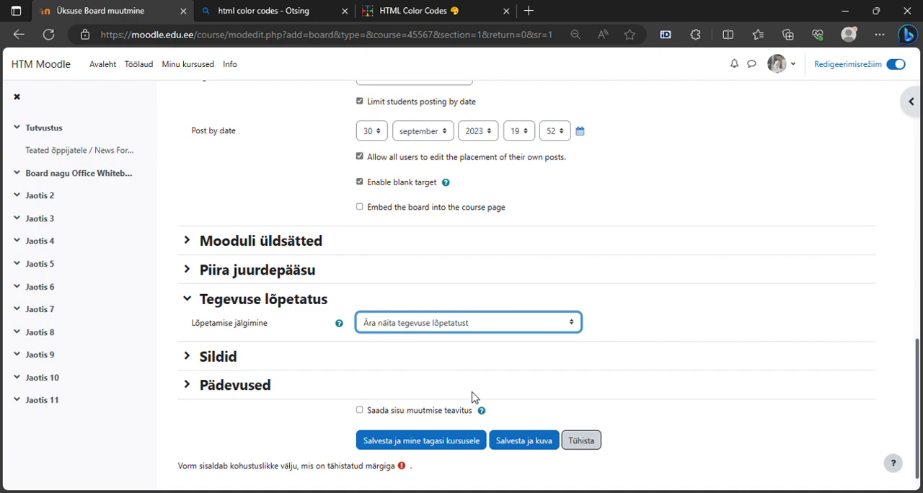
click(526, 443)
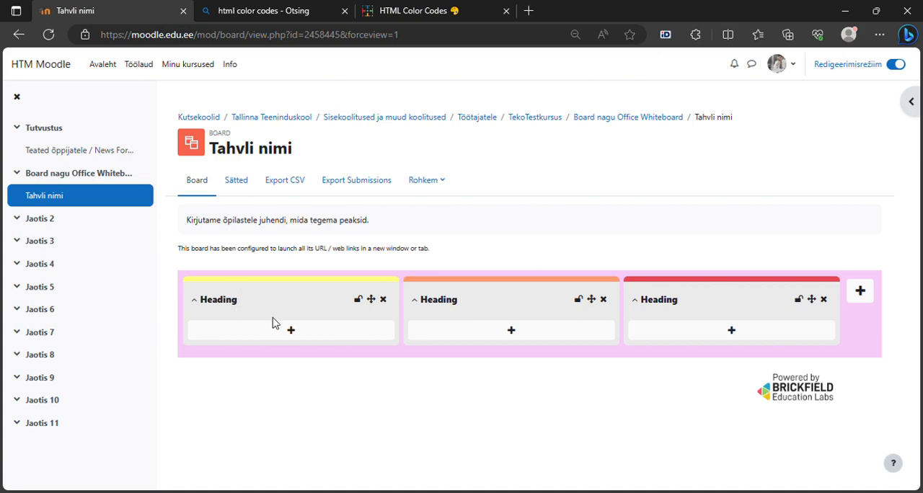
Start a new post in the first column with a first name as title and the content "Kirjutab sildi sius".
click(295, 335)
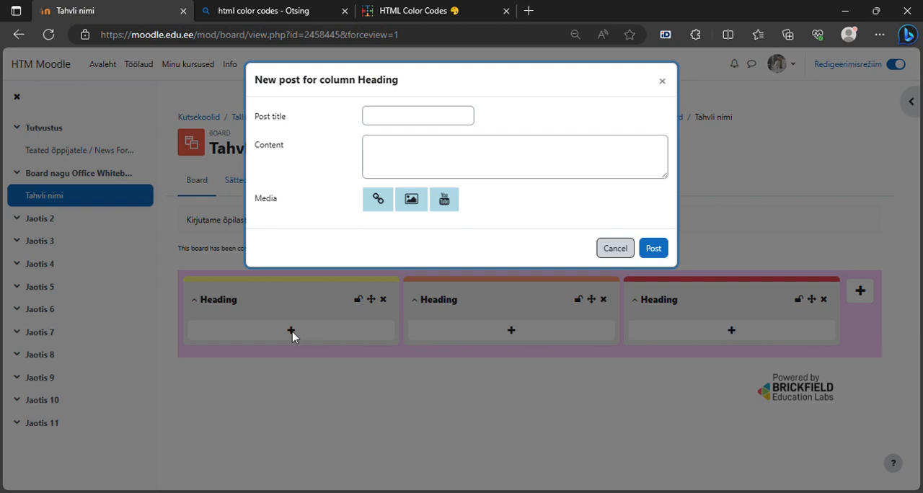
click(405, 124)
text(kaido)
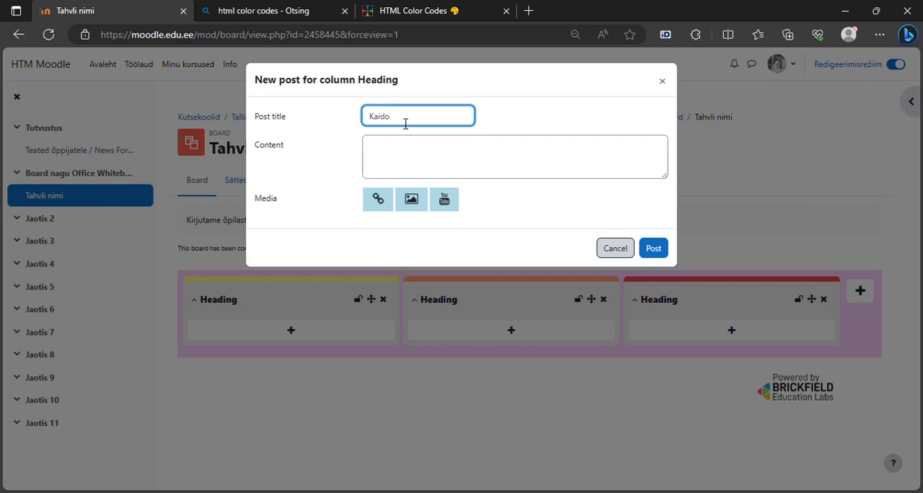
click(401, 146)
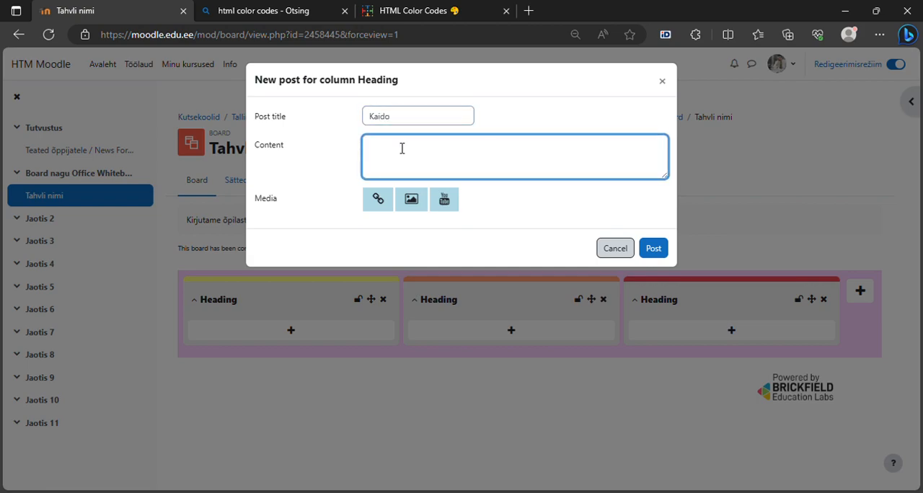
text(Kirjuta)
text(b)
text( m)
text(ldi si)
text(us)
Add a link to the post with the link title "HTML koodi link".
click(378, 201)
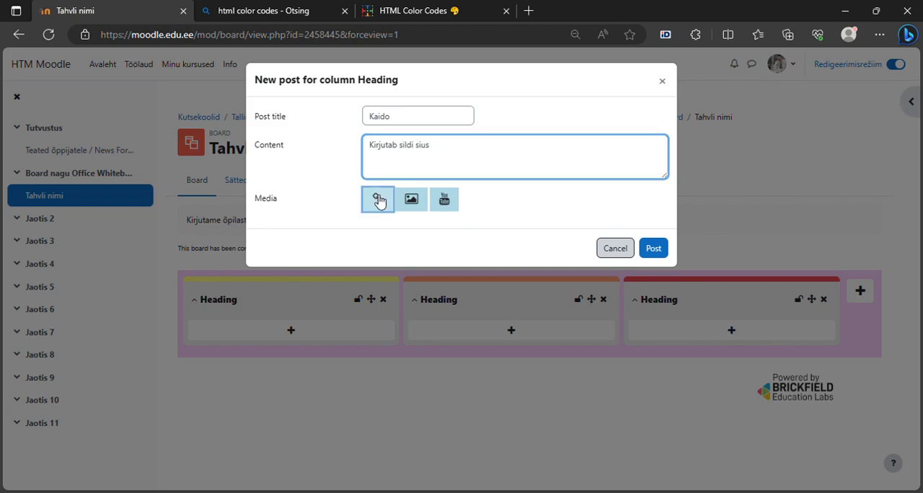
click(388, 238)
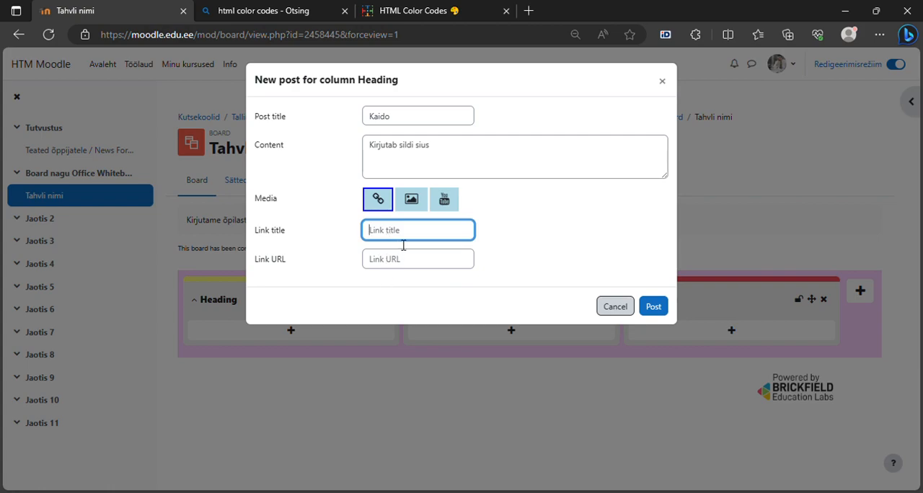
text(HTML kood)
text(i link)
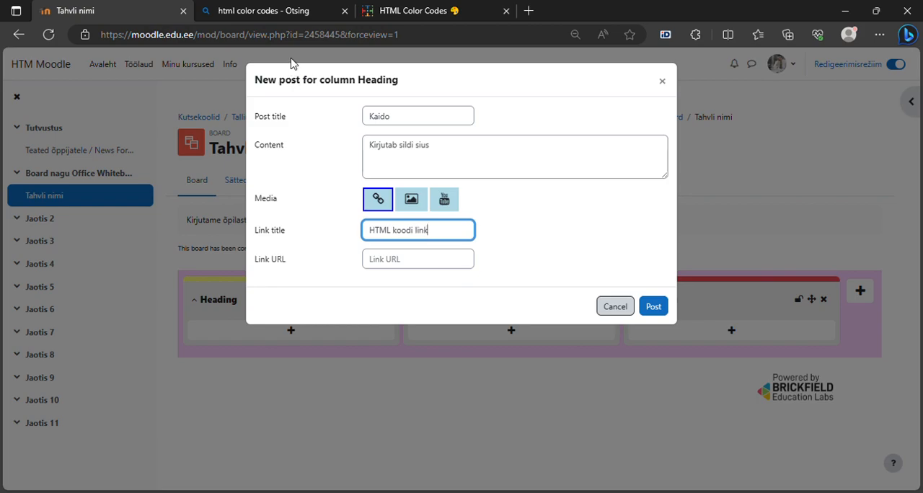
click(390, 10)
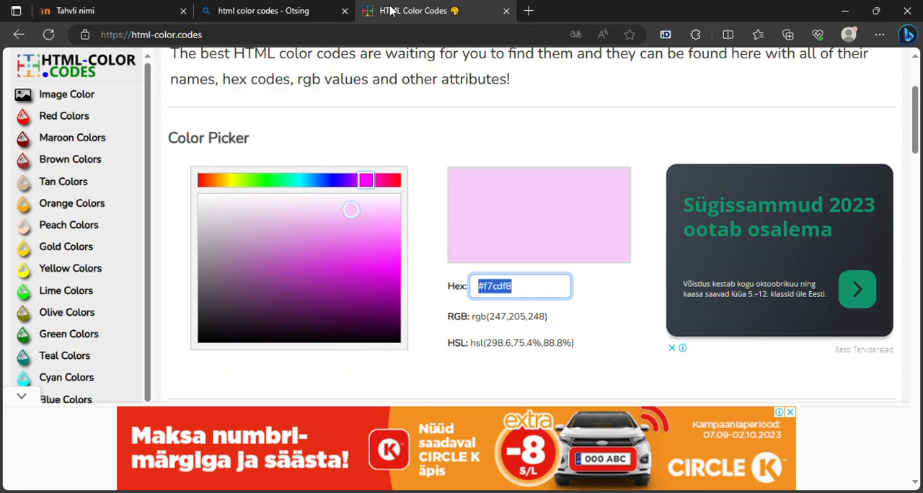
click(304, 34)
key(ctrl+c)
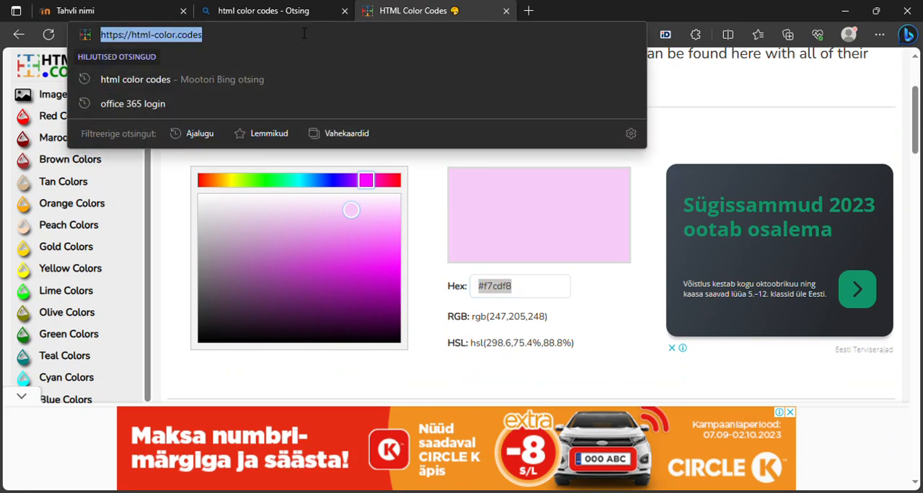
click(126, 14)
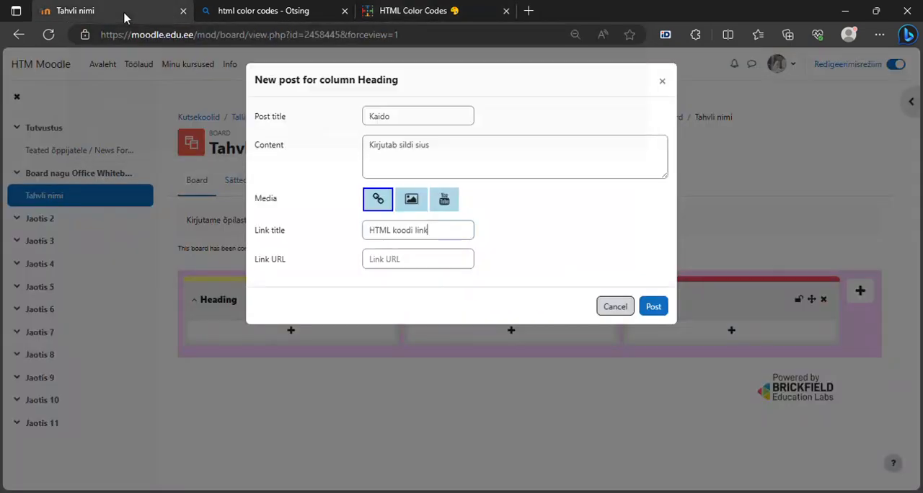
click(396, 261)
key(ctrl+v)
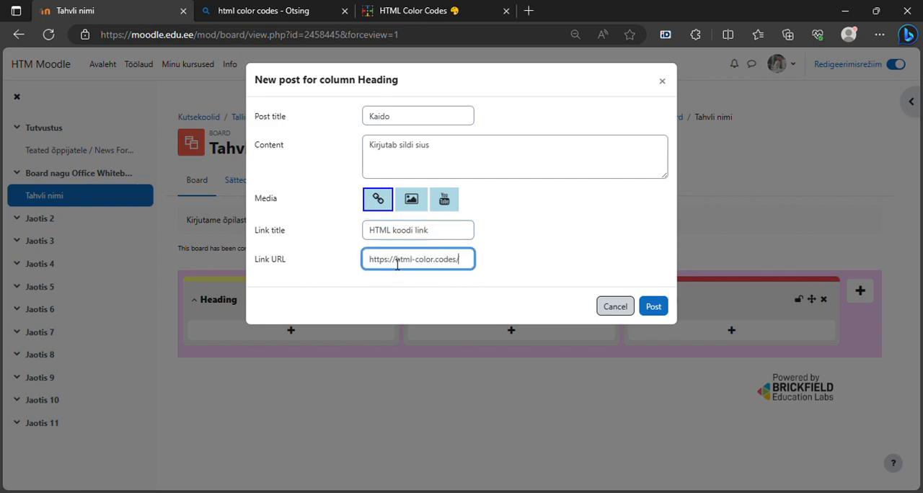
Publish the first column's post and start a second-column post with a first name as title and the content "Minu postitus".
click(654, 308)
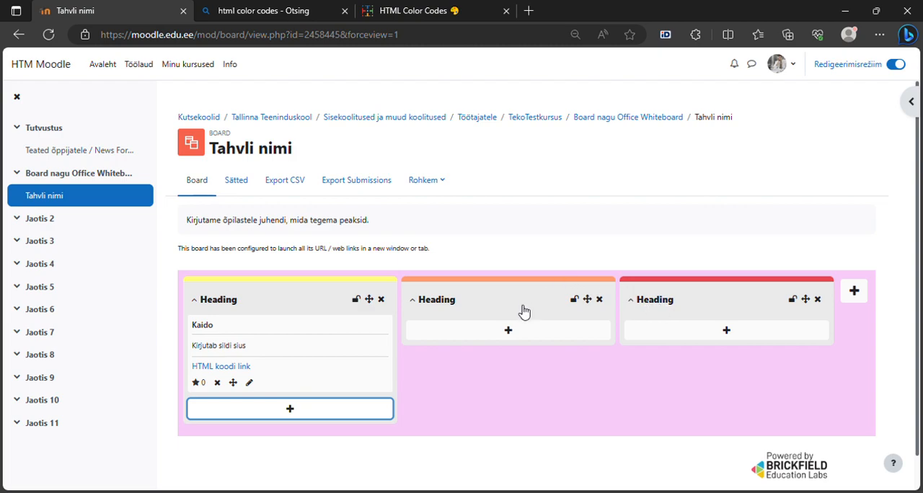
click(508, 331)
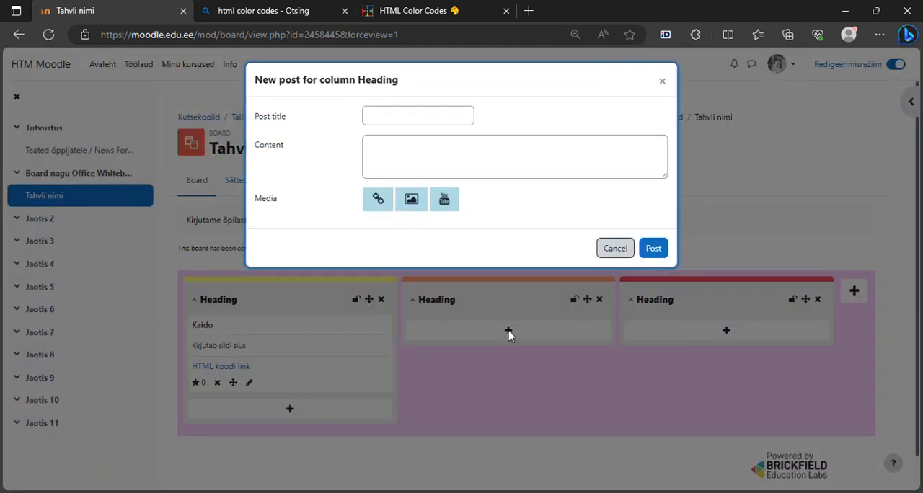
click(419, 124)
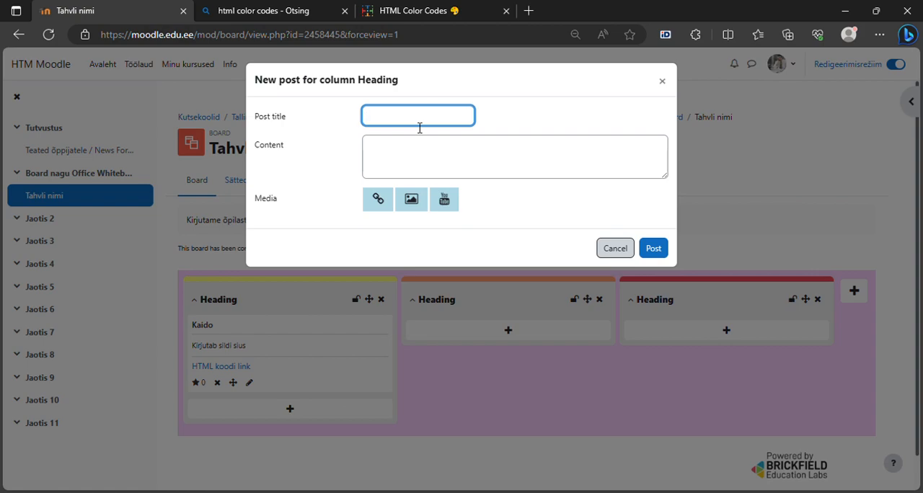
text(Heikki)
click(408, 146)
text(Minu)
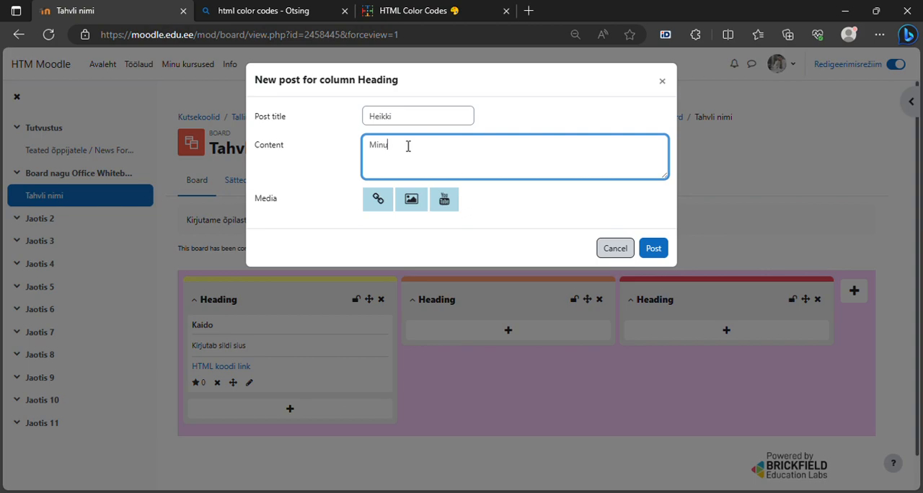
text( postitus)
Attach the recent image file IMG_20201116_182723.jpg to the second-column post as its media.
click(410, 201)
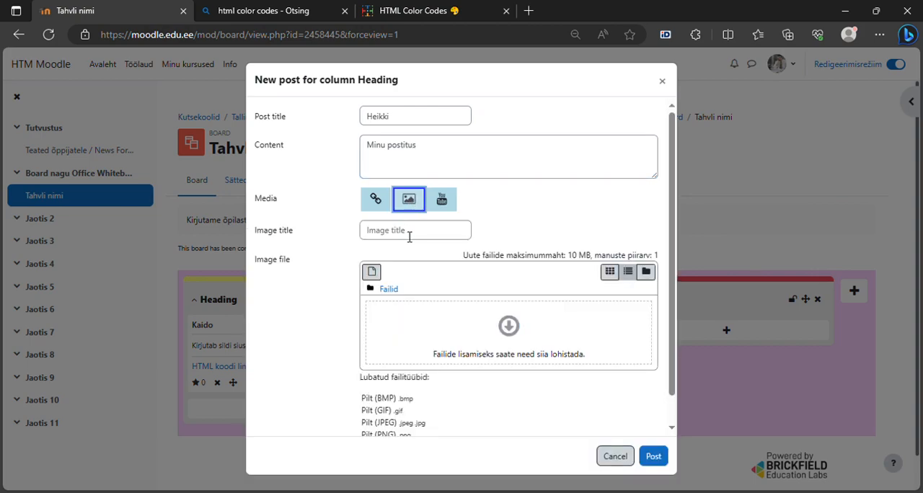
click(486, 336)
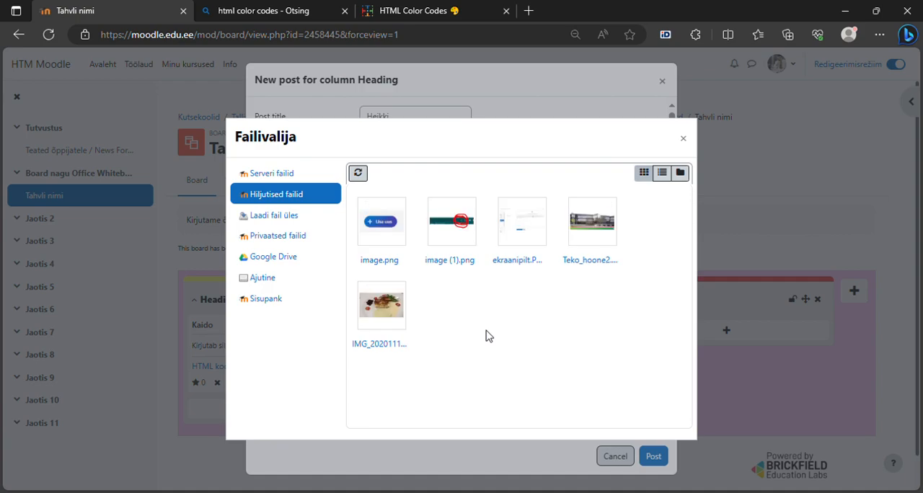
click(387, 306)
click(382, 320)
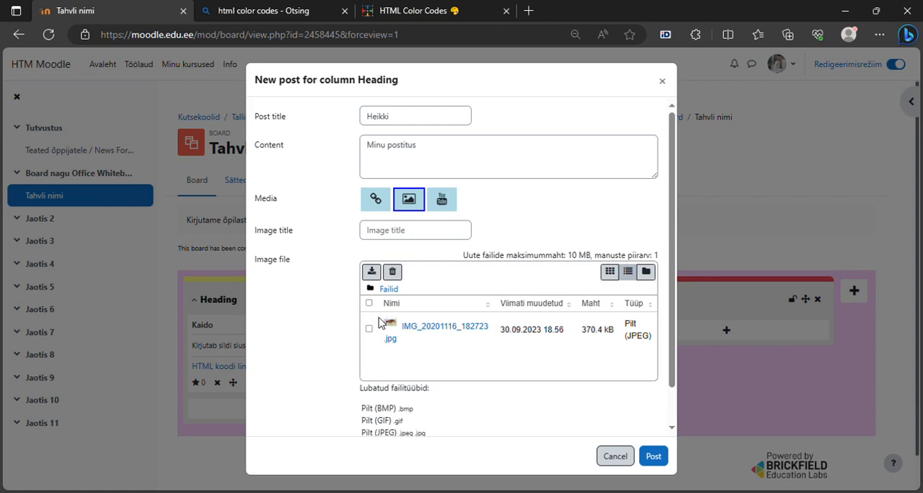
Set the image title to "Imeline roog" and publish the post in the second column.
click(408, 232)
text(Imeline r)
text(oos)
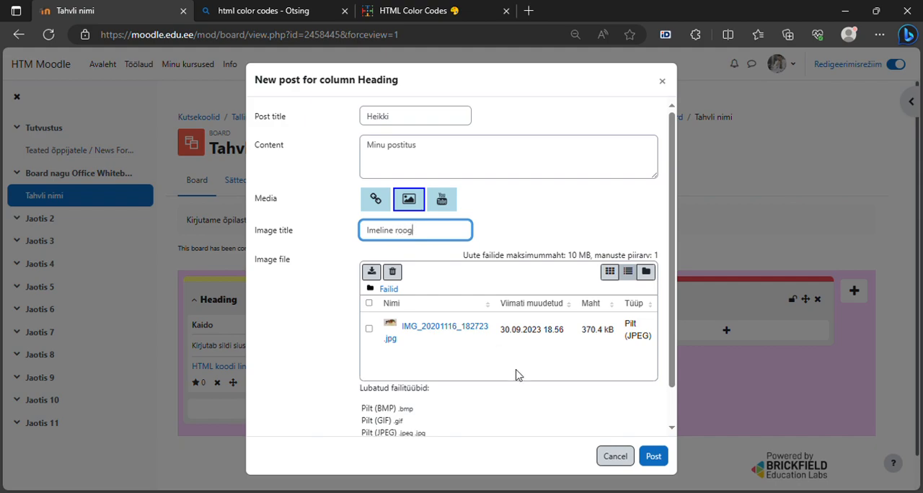
click(655, 458)
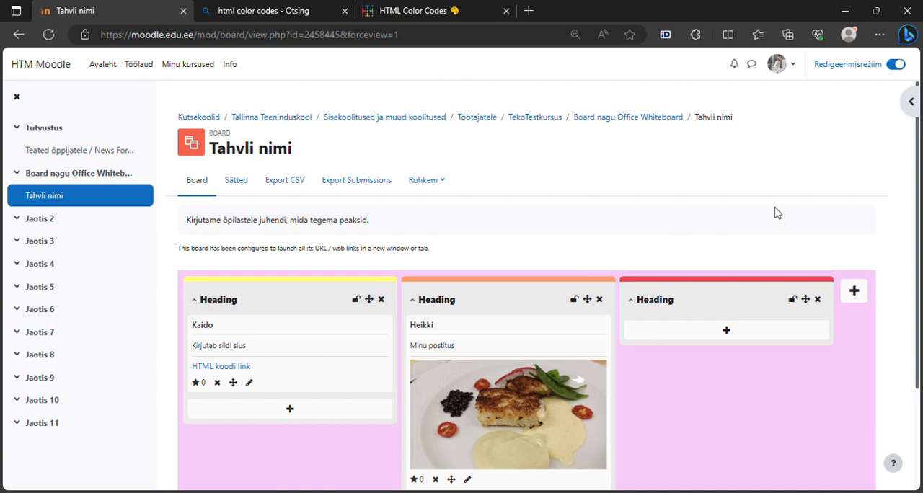
Lock the first column of the board.
scroll(919, 248, down, 1)
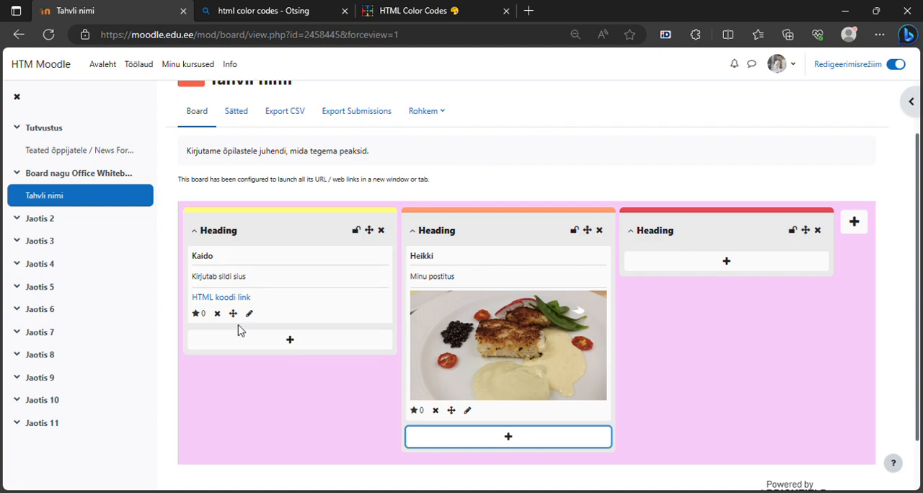
click(356, 230)
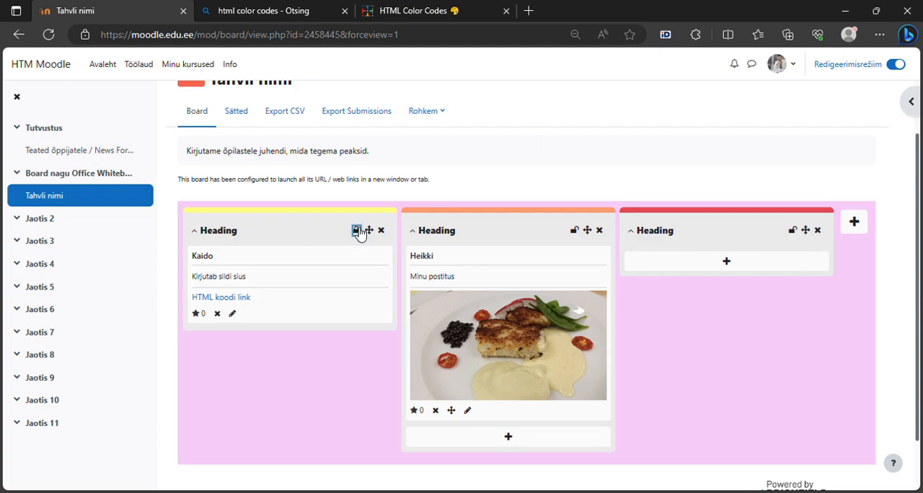
Give a star rating to the link post in the first column and the image post in the second column.
click(202, 318)
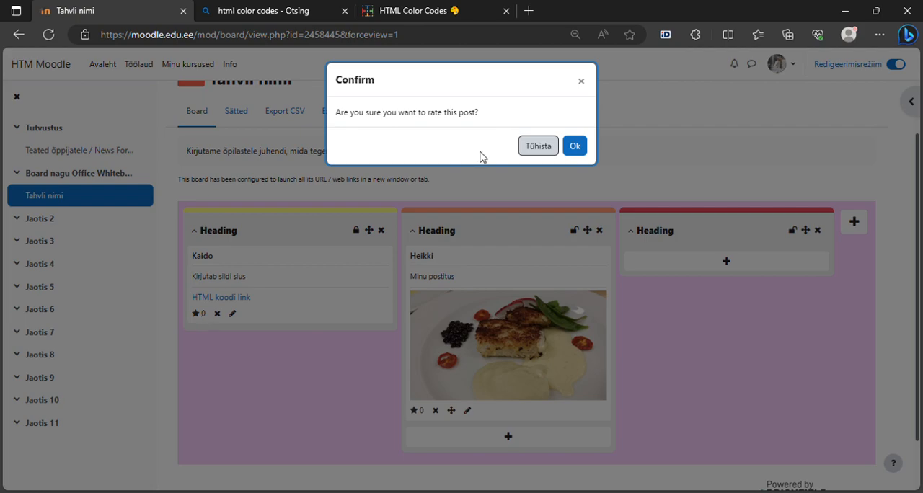
click(575, 147)
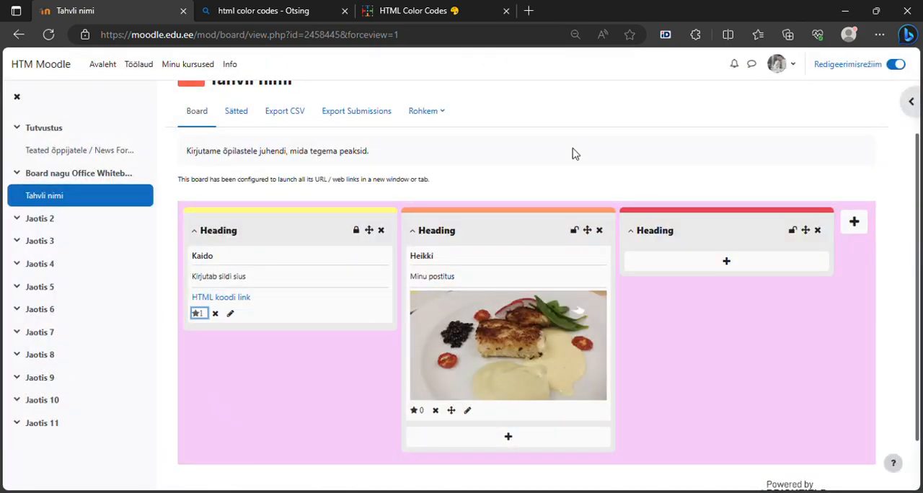
click(418, 411)
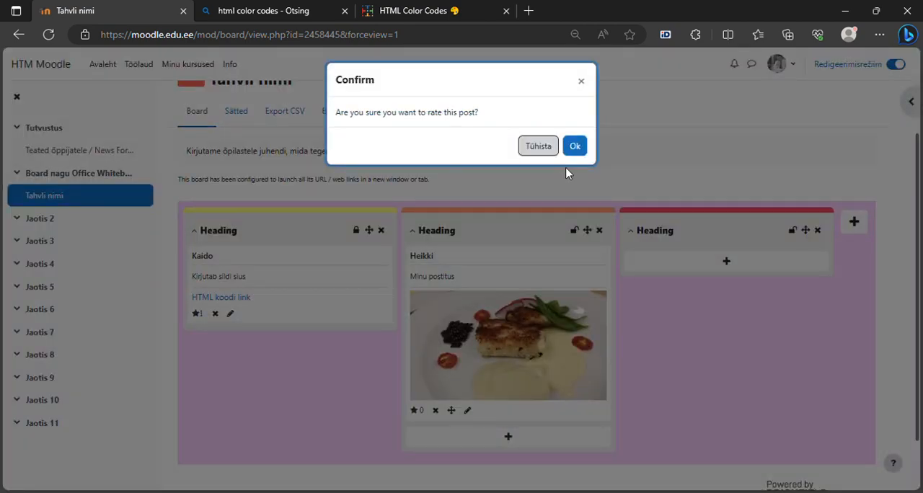
click(584, 150)
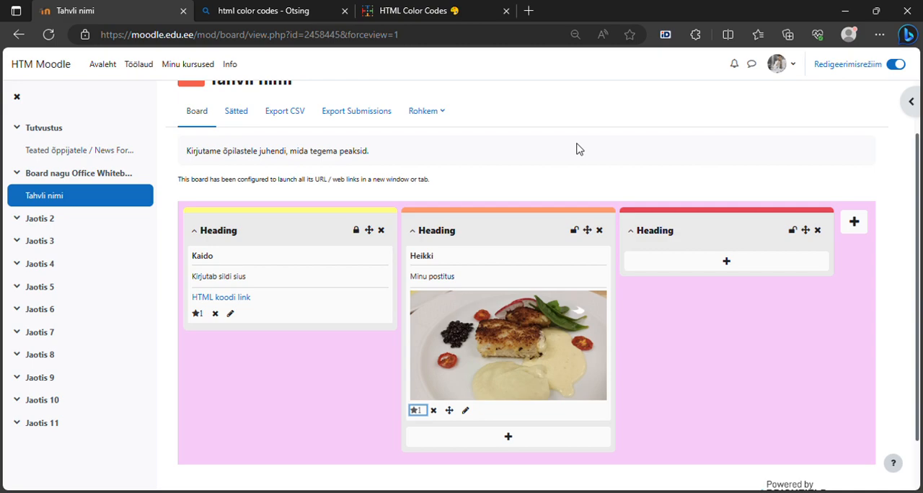
Export the board's submissions to a downloaded file.
click(366, 119)
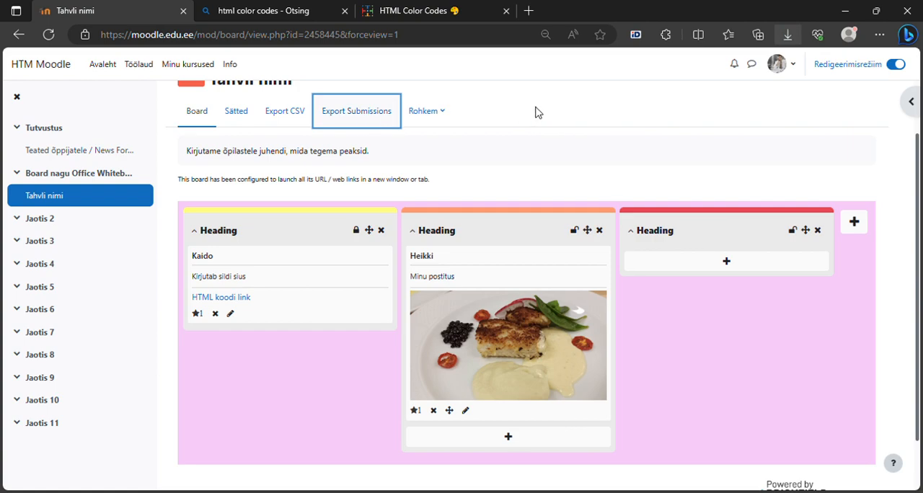
click(598, 97)
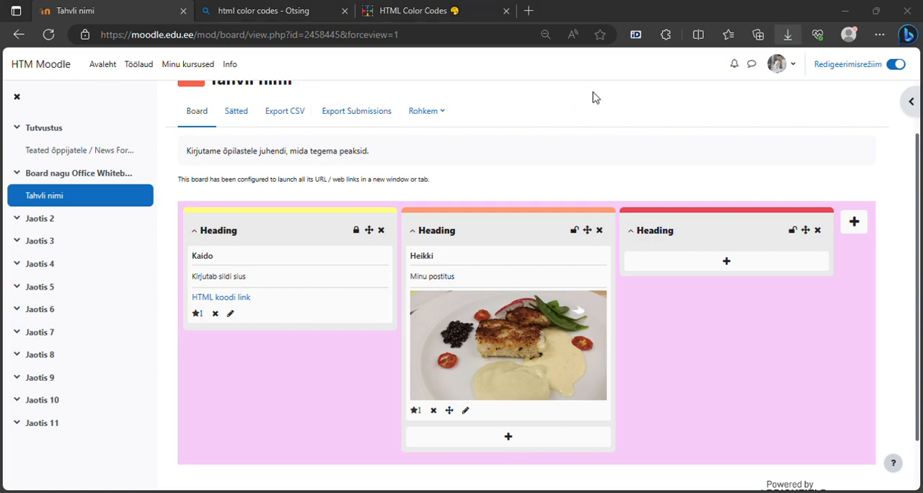
click(524, 431)
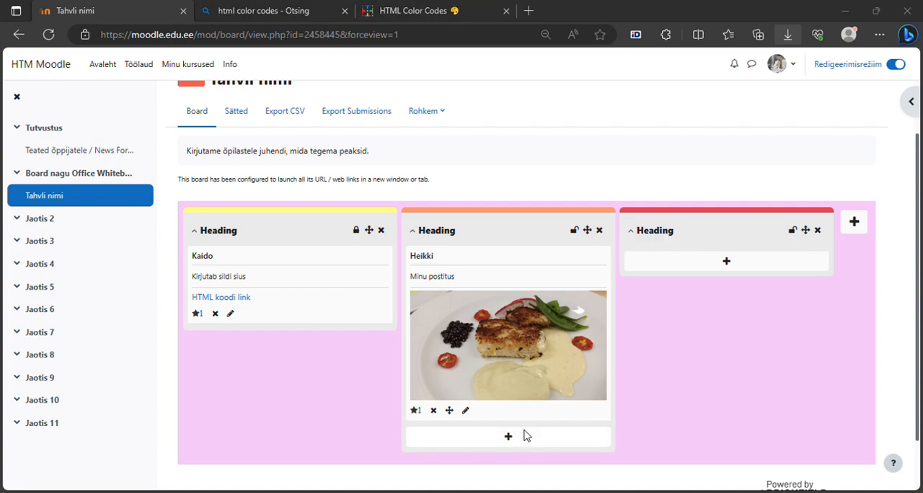